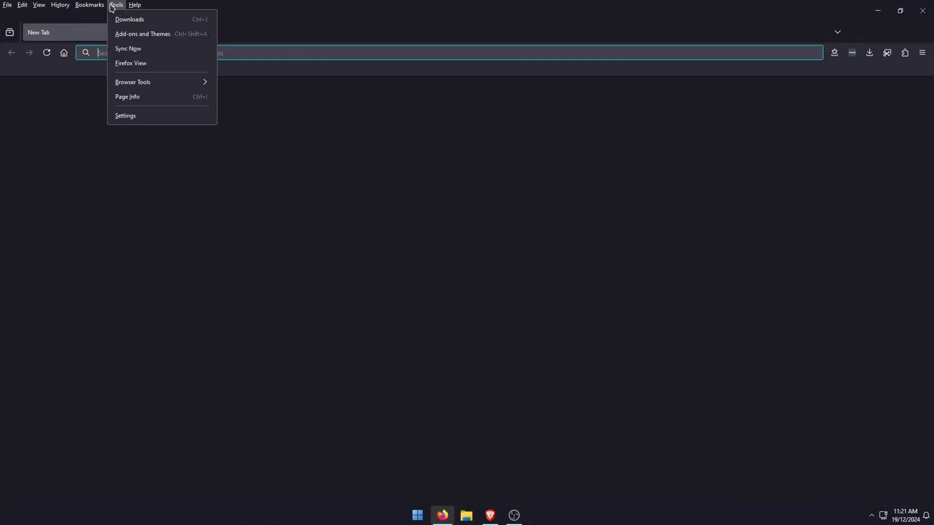
Open Firefox Settings and switch to the Search section
left_click(126, 117)
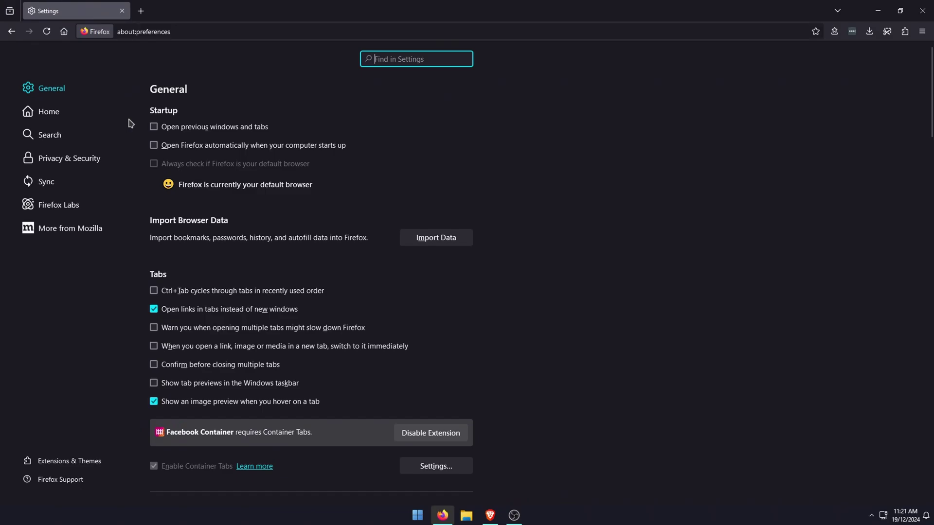
left_click(117, 134)
scroll(620, 355, "down", 3)
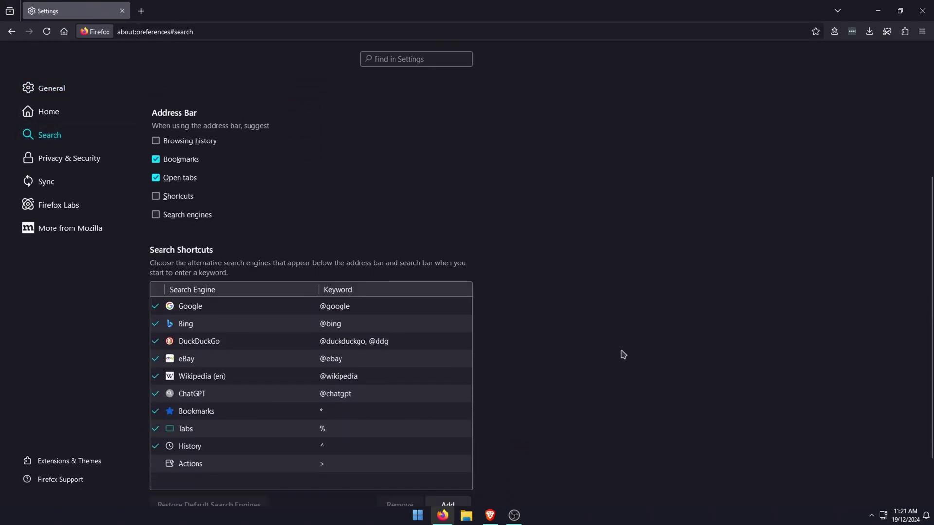
scroll(620, 355, "down", 1)
left_click(451, 444)
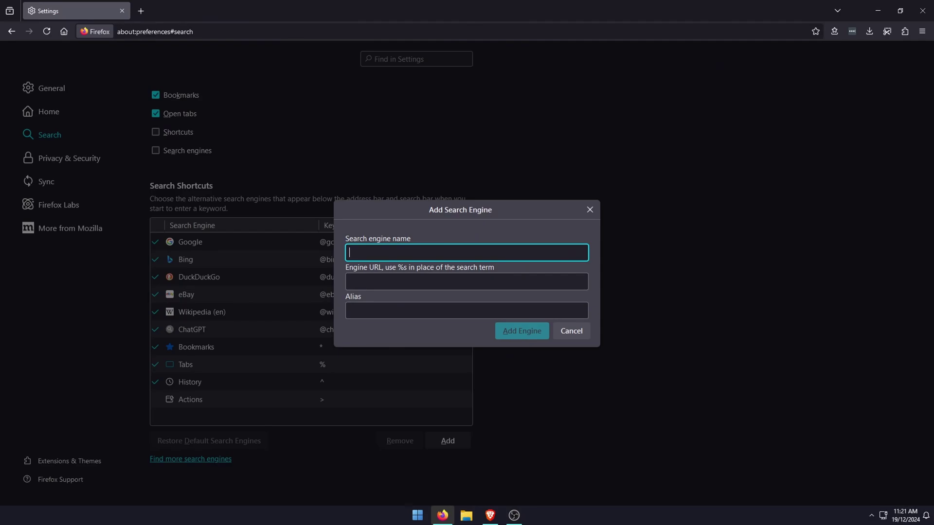
left_click(489, 515)
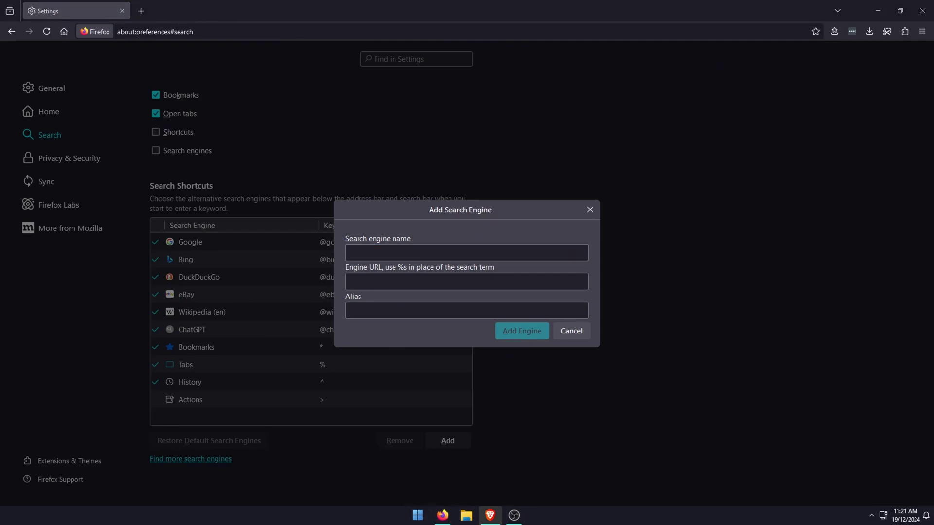
type("ChatGPT")
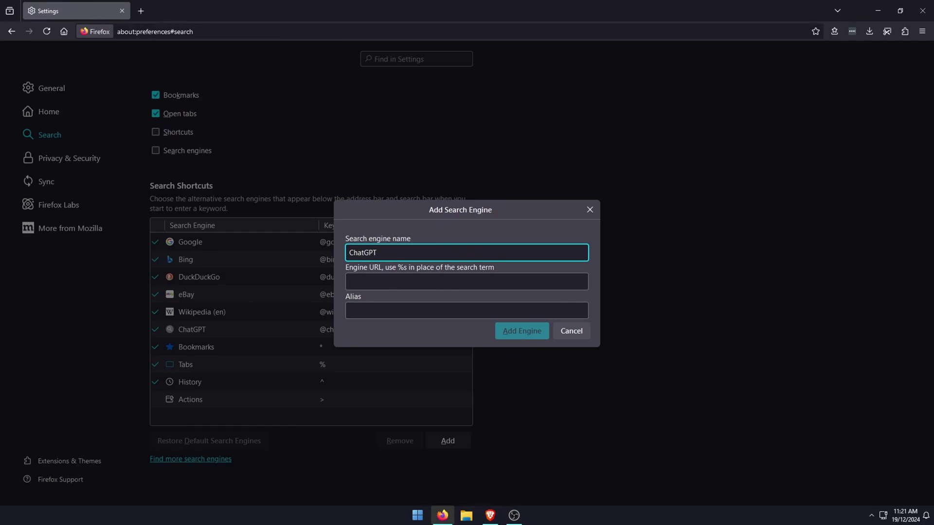
left_click(401, 278)
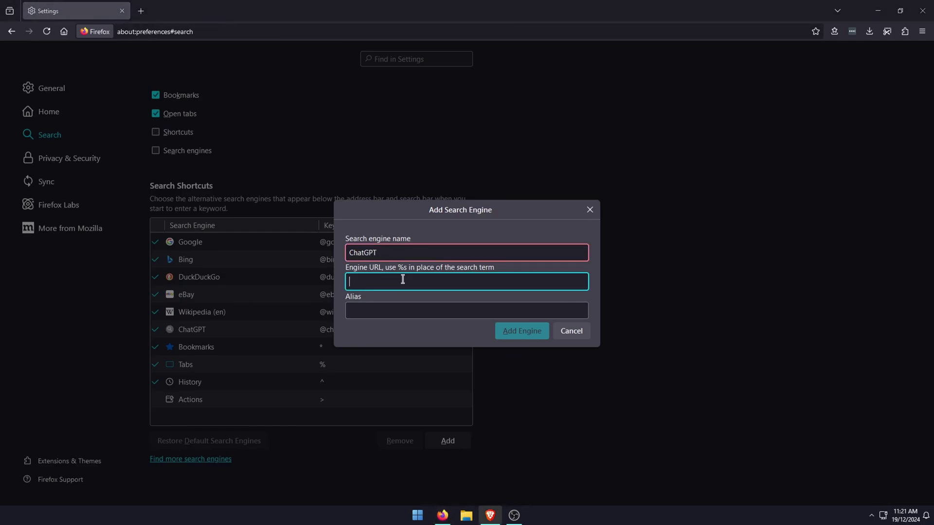
type("https://chatgpt.com/?q=%s&hints=search")
key("alt+Tab")
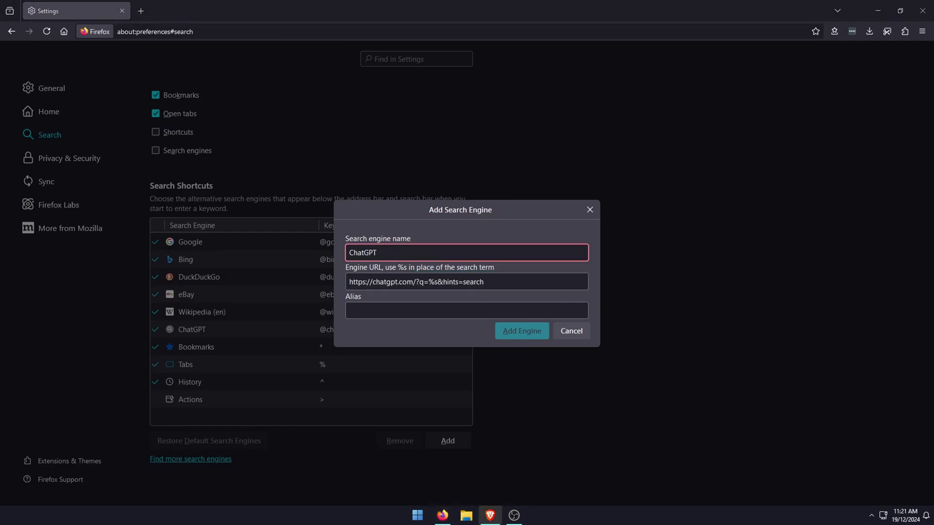
left_click(359, 312)
type("@chatgpt")
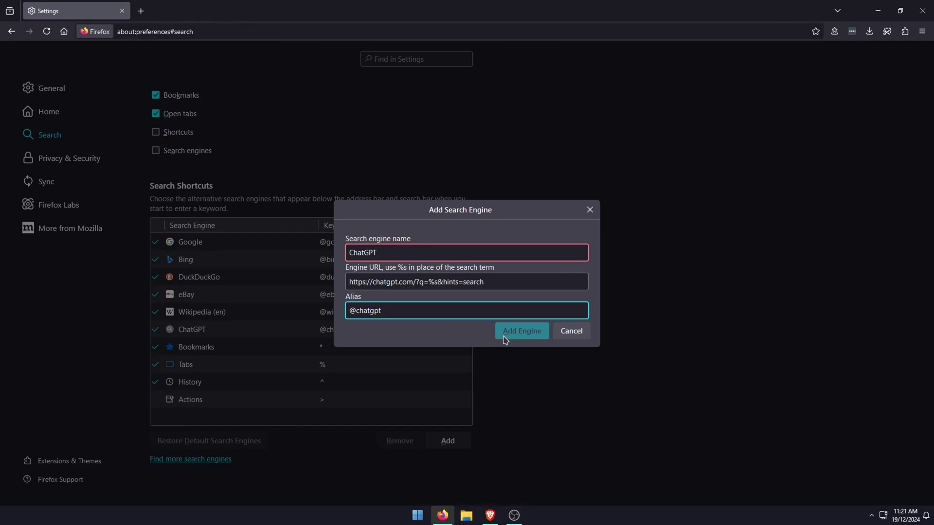
Close the engine form, check the default engine list keeping DuckDuckGo, and close Firefox
left_click(590, 210)
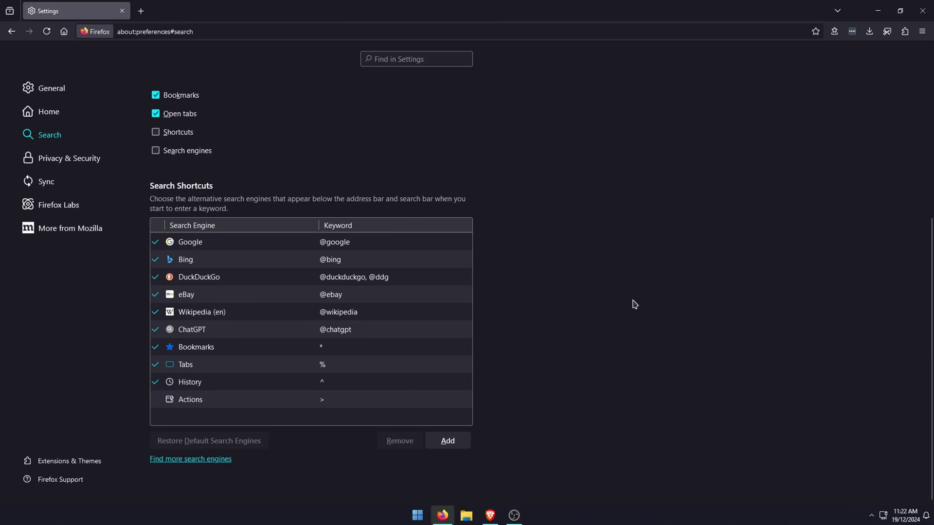
scroll(633, 304, "up", 5)
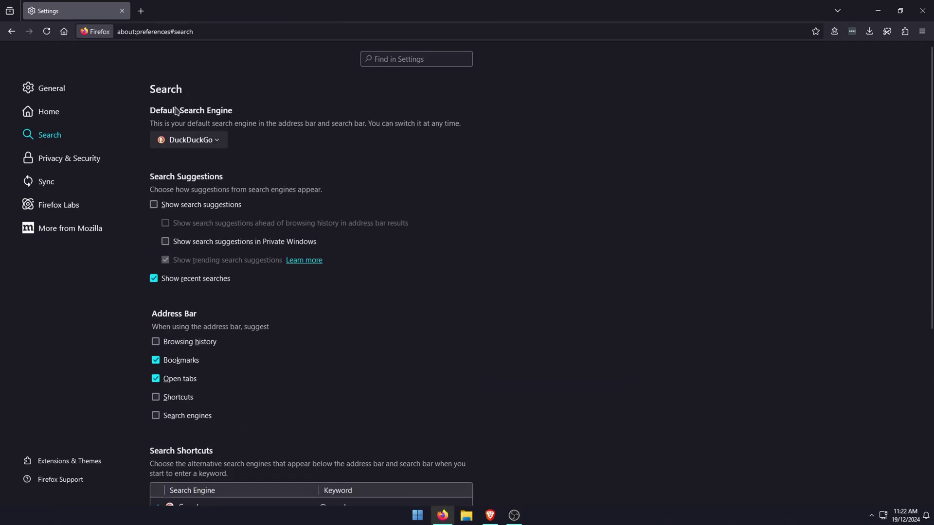
left_click(216, 140)
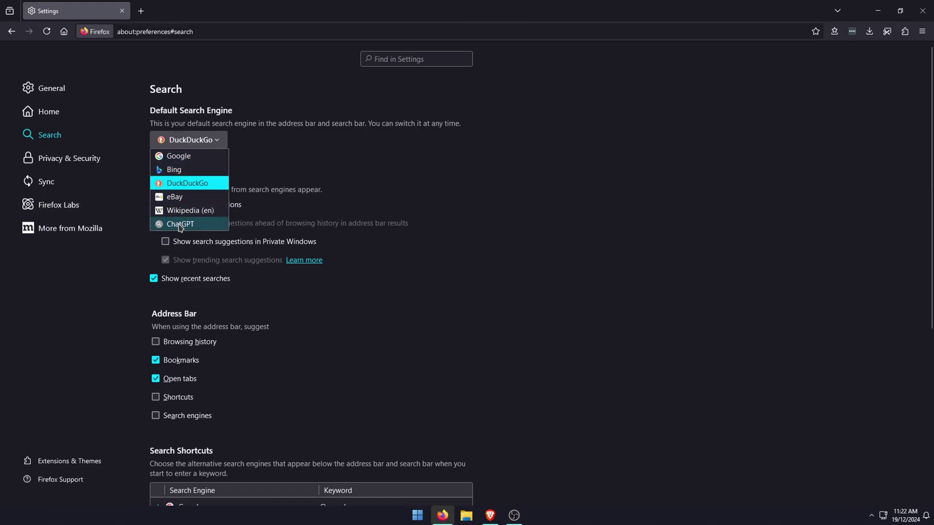
left_click(554, 177)
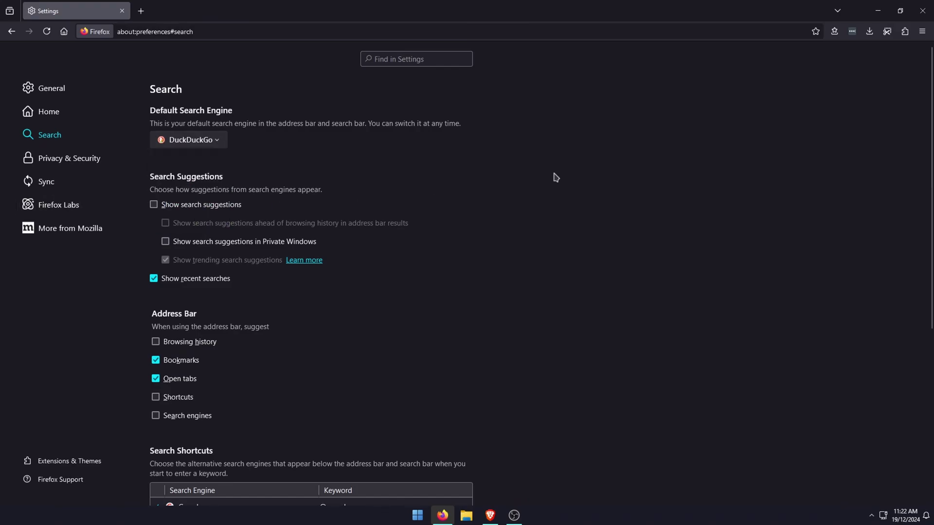
left_click(922, 10)
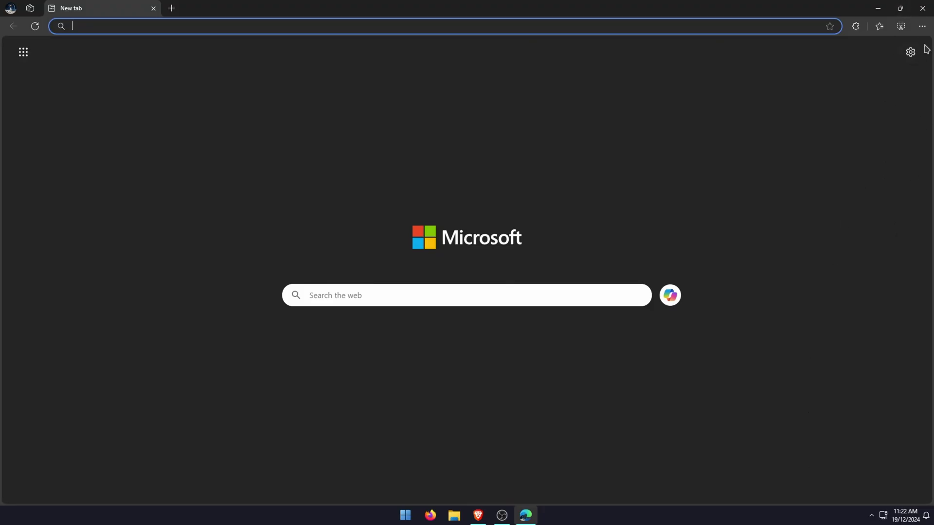
Go to Edge's Privacy, search, and services settings and open the search engine list
left_click(924, 26)
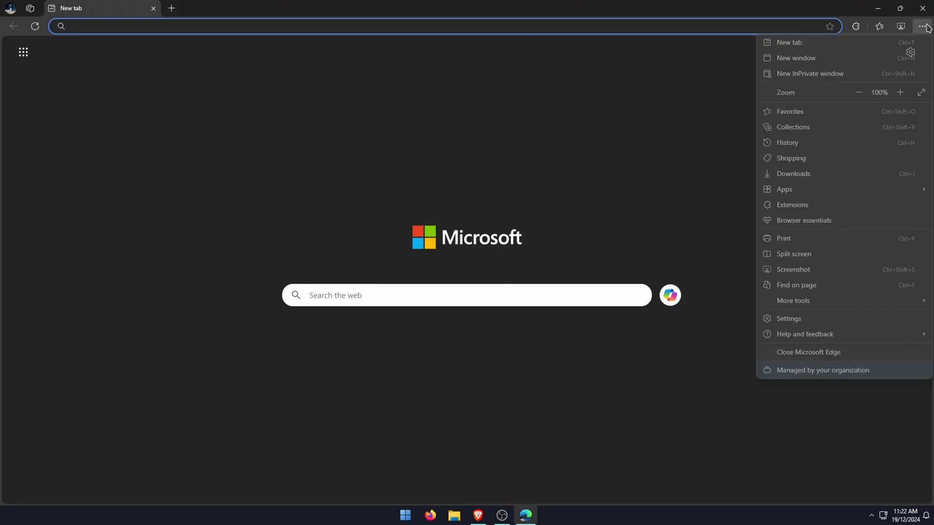
left_click(861, 318)
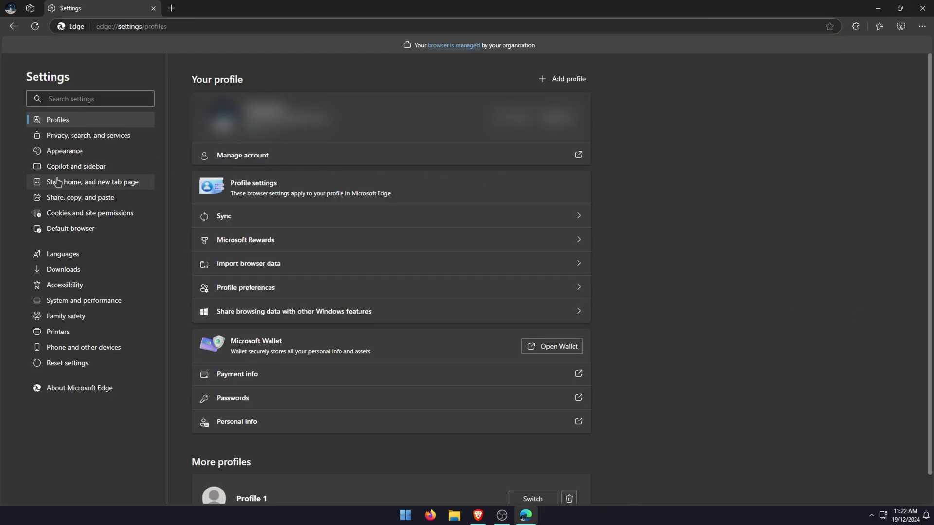
left_click(71, 139)
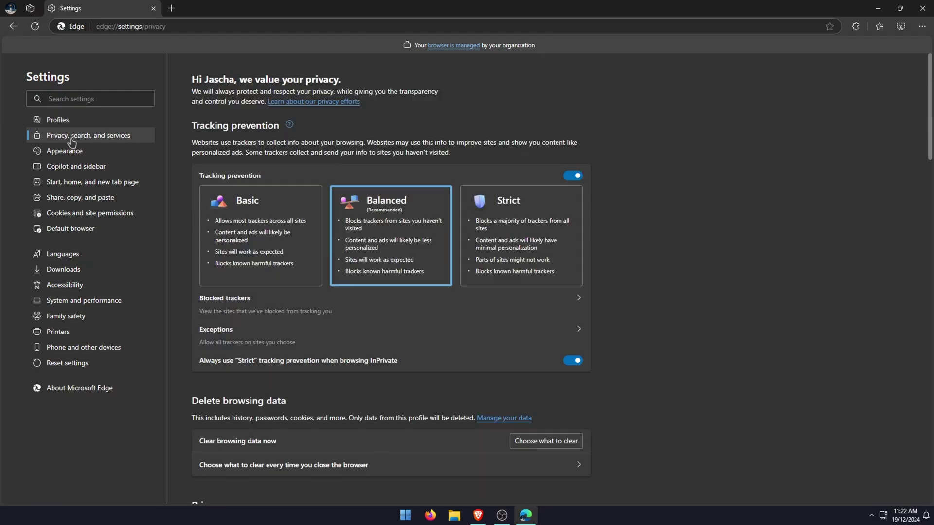
scroll(469, 267, "down", 3)
scroll(464, 291, "down", 5)
scroll(464, 291, "down", 4)
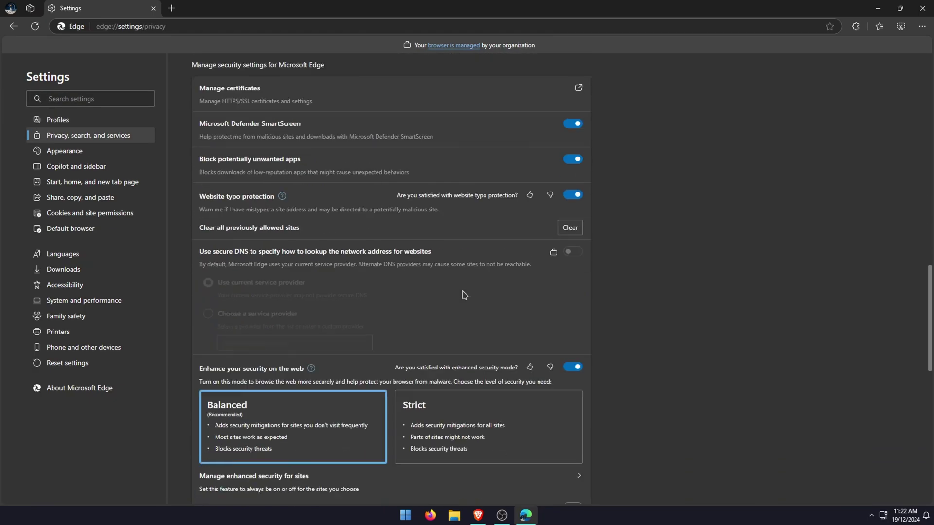
scroll(462, 294, "down", 3)
scroll(462, 294, "down", 4)
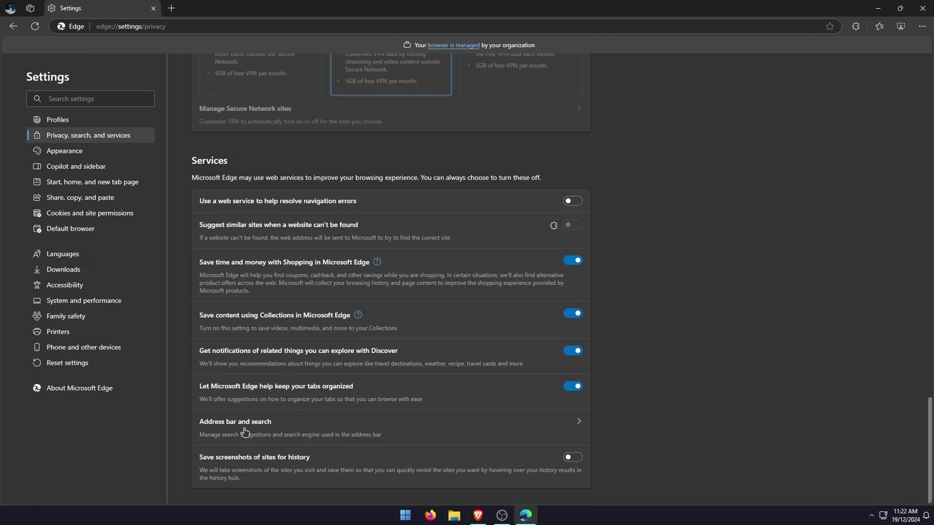
left_click(309, 427)
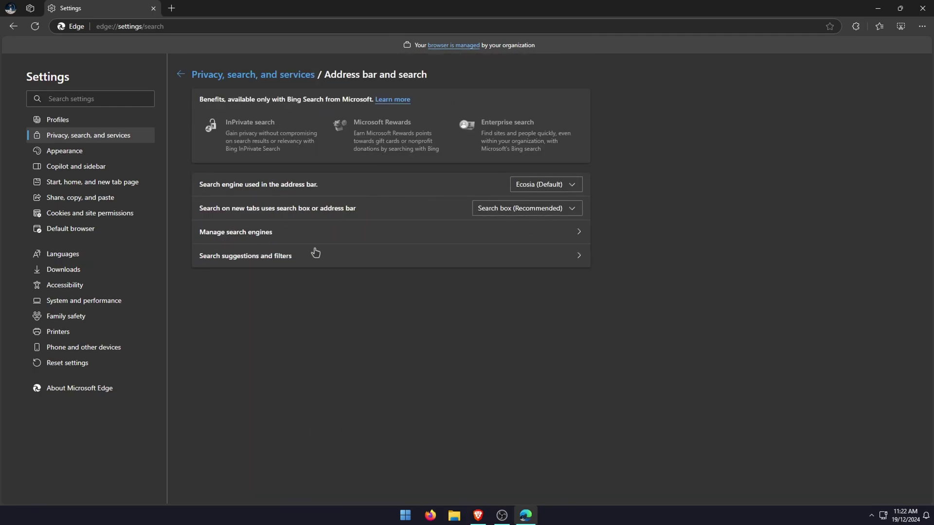
left_click(473, 234)
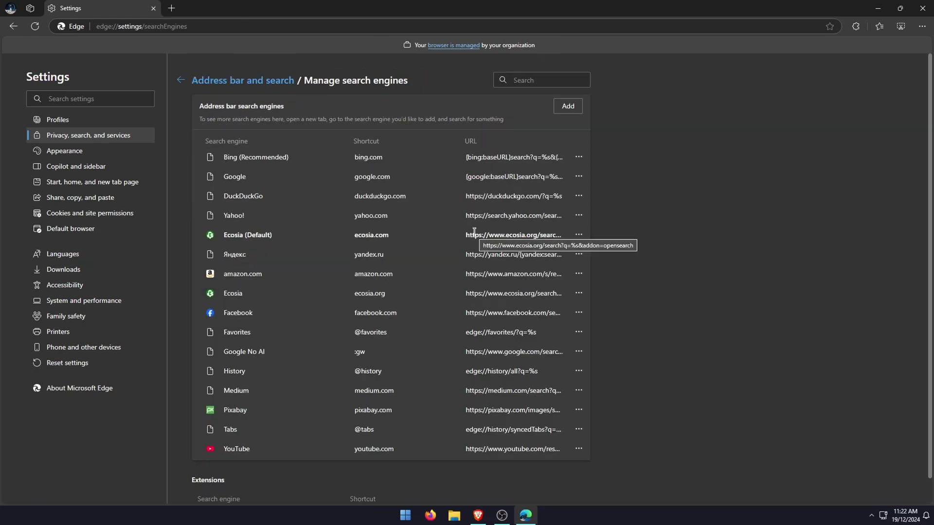
left_click(556, 110)
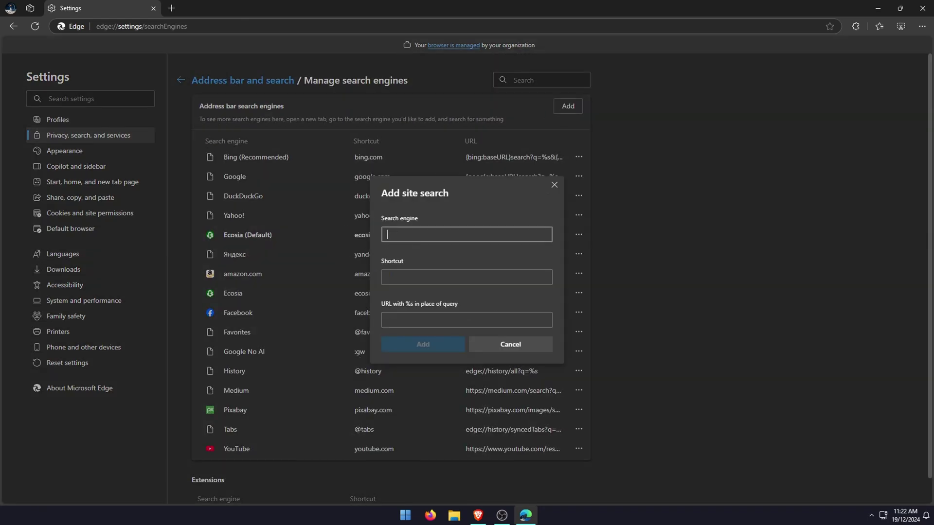
left_click(478, 515)
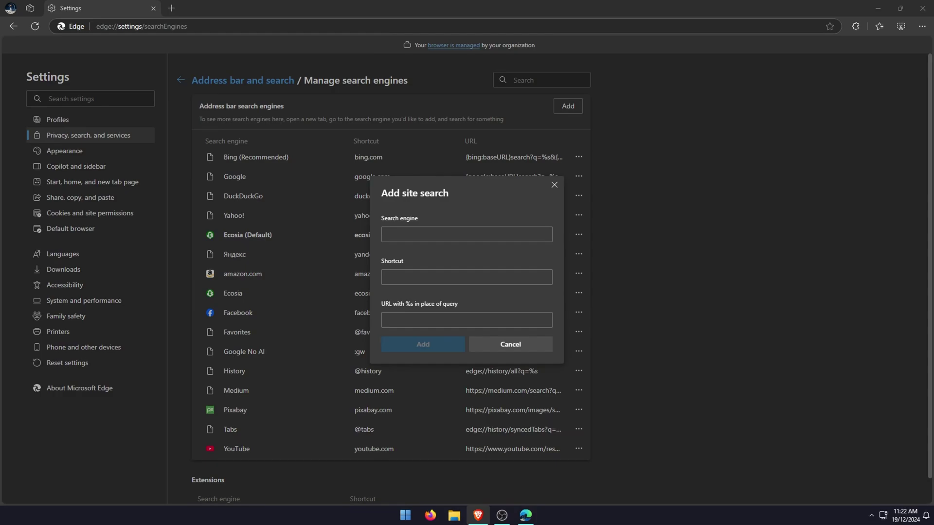
key("alt+Tab")
type("ChatGPT")
key("alt+Tab")
left_click(426, 272)
type("@chatgpt")
key("alt+Tab")
type("https://chatgpt.com/?q=%s&hints=search")
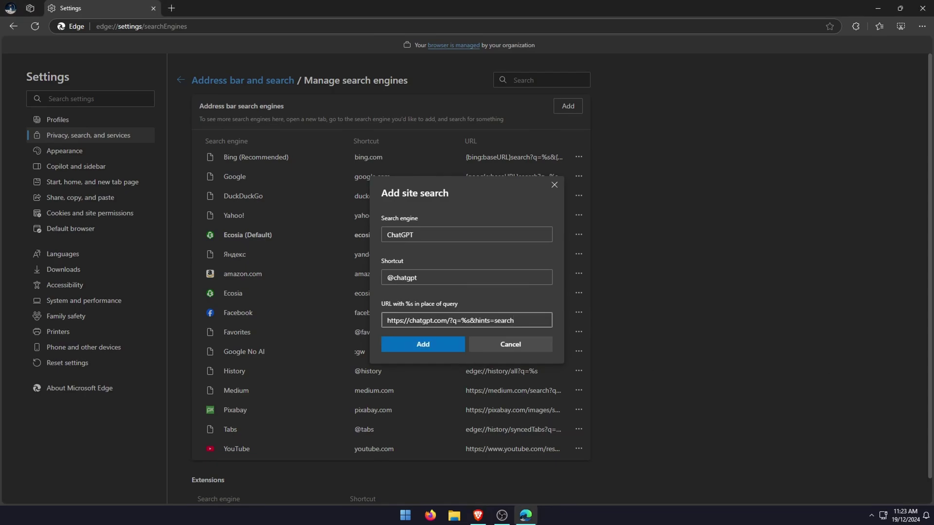
key("alt+Tab")
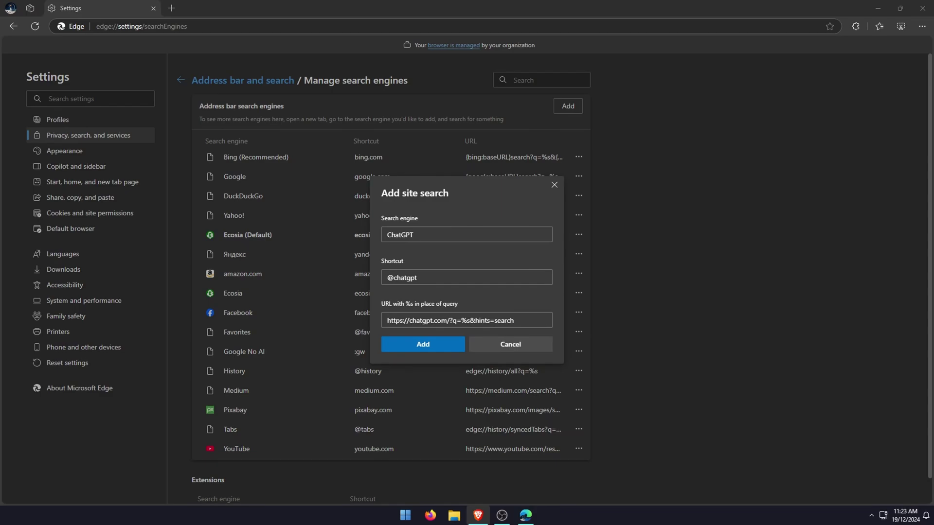
Append &temporary-chat=true&model=gpt-4o-mini to the URL, discard the form, and check Google's options
left_click(510, 326)
type("&temporary-chat=true&model=gpt-4o-mini")
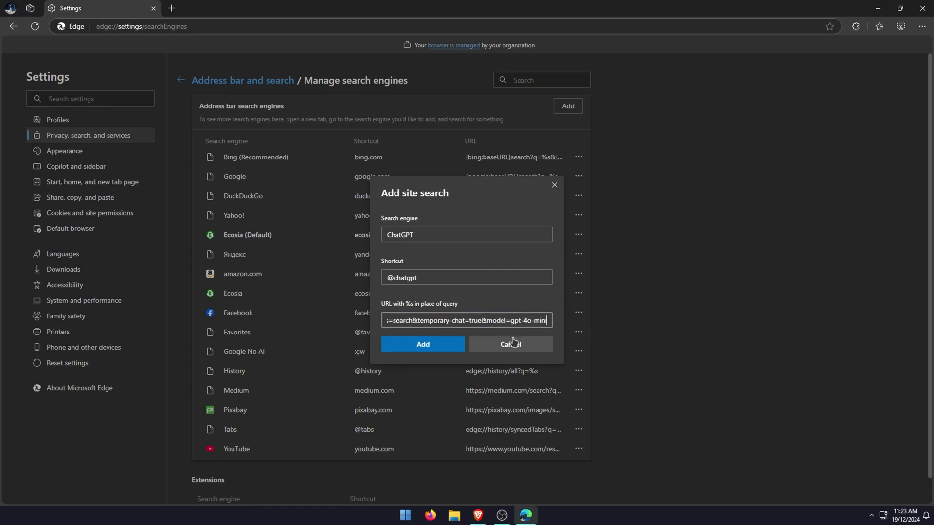
key("ctrl+a")
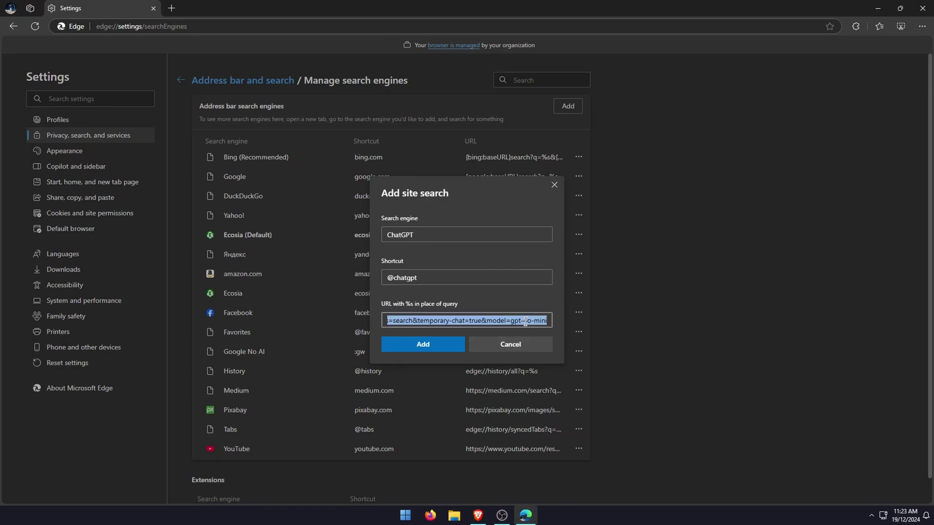
key("Escape")
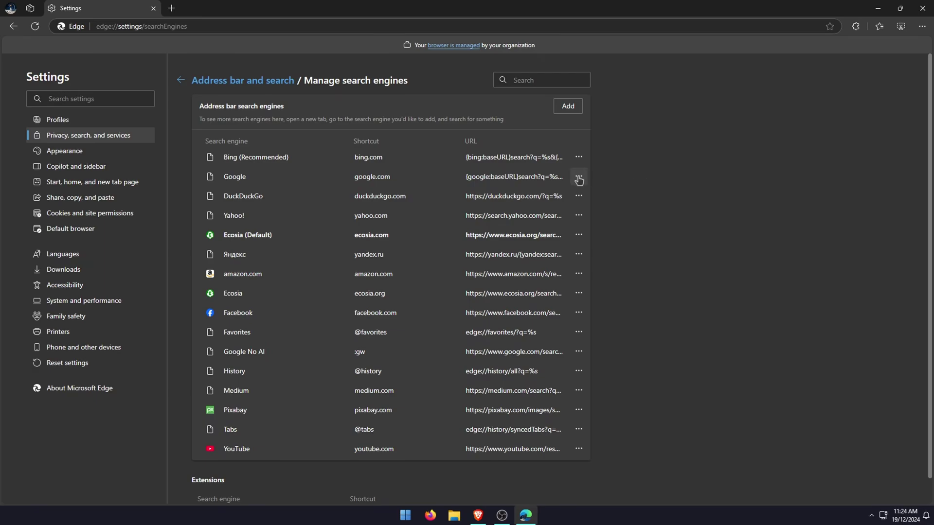
left_click(579, 178)
left_click(742, 152)
Close Edge, launch Chrome, dismiss the default-browser notice, and open Manage search engines and site search
key("alt+F4")
key("super")
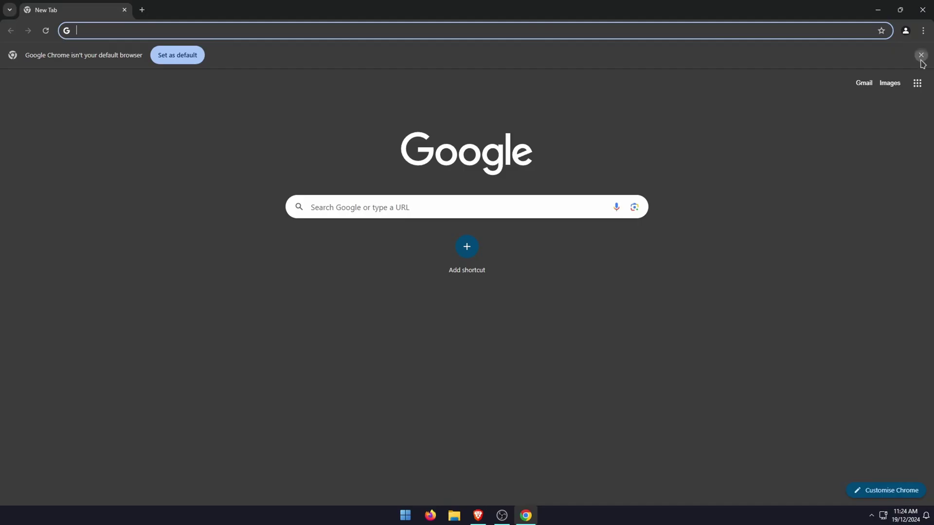
left_click(921, 55)
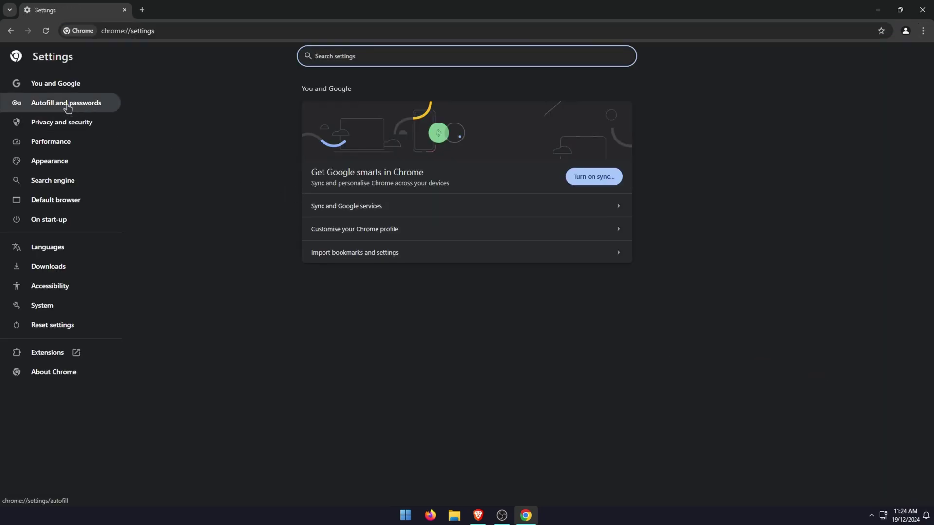
left_click(53, 180)
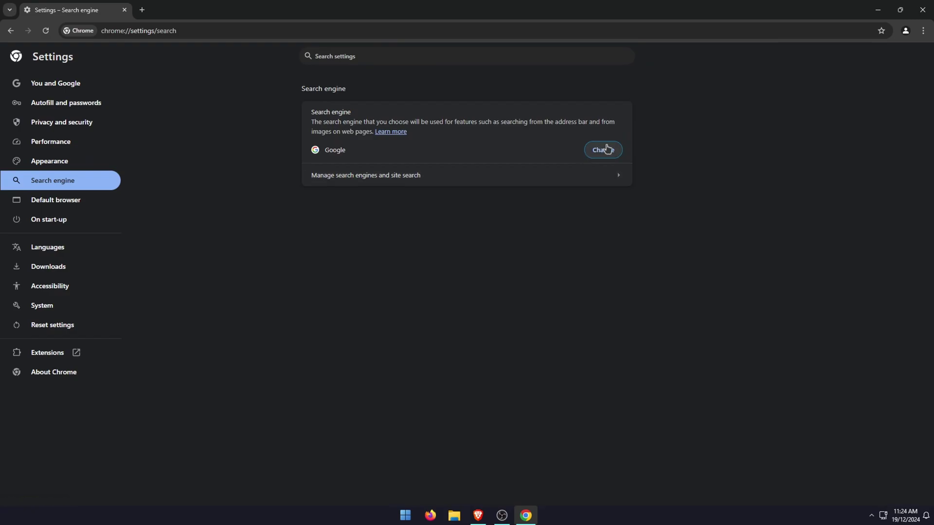
left_click(574, 176)
scroll(764, 278, "down", 1)
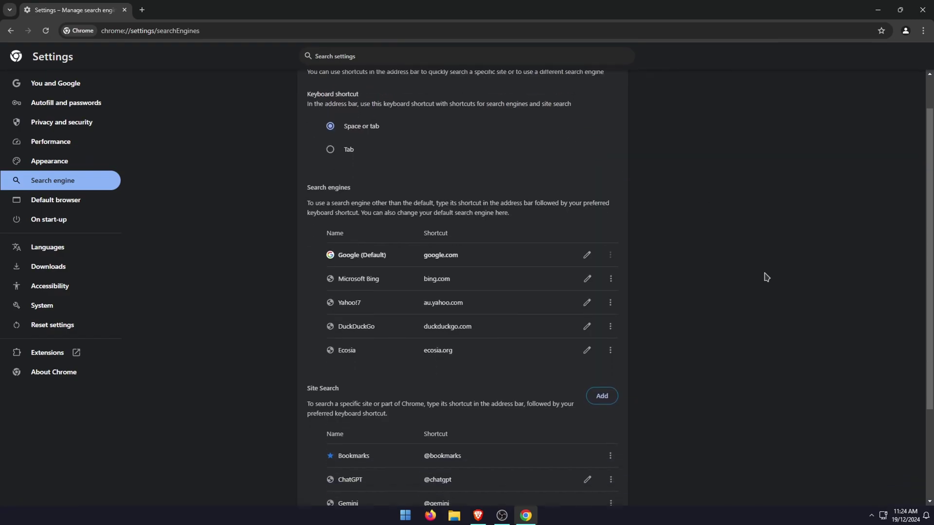
left_click(602, 396)
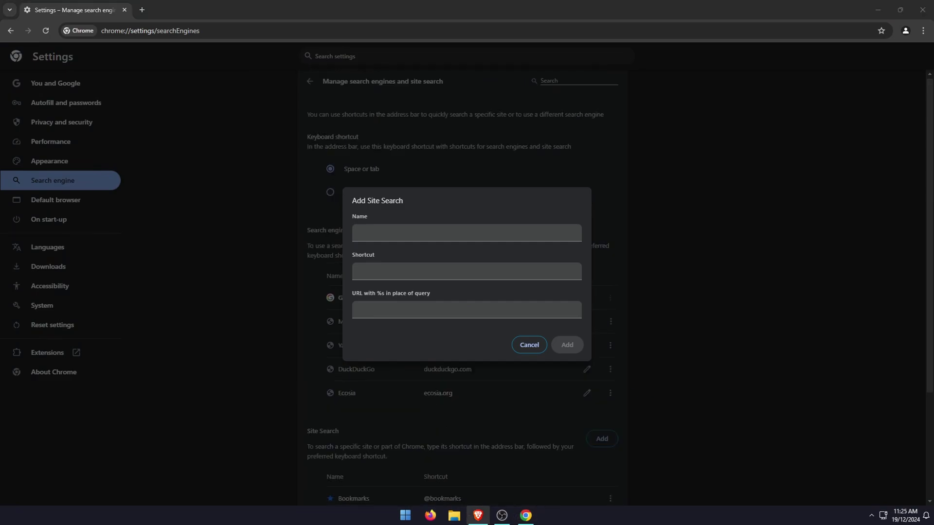
left_click(414, 230)
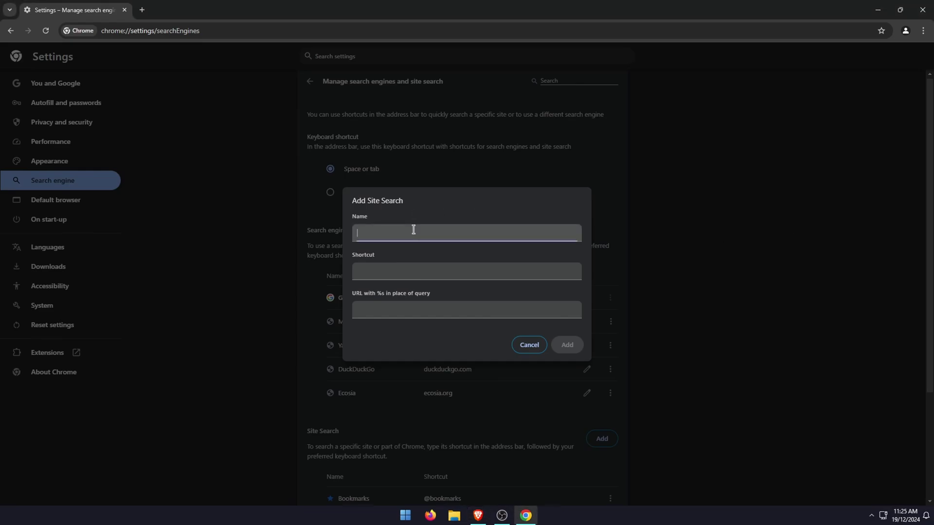
type("ChatGPT")
key("Tab")
type("@chatgpt")
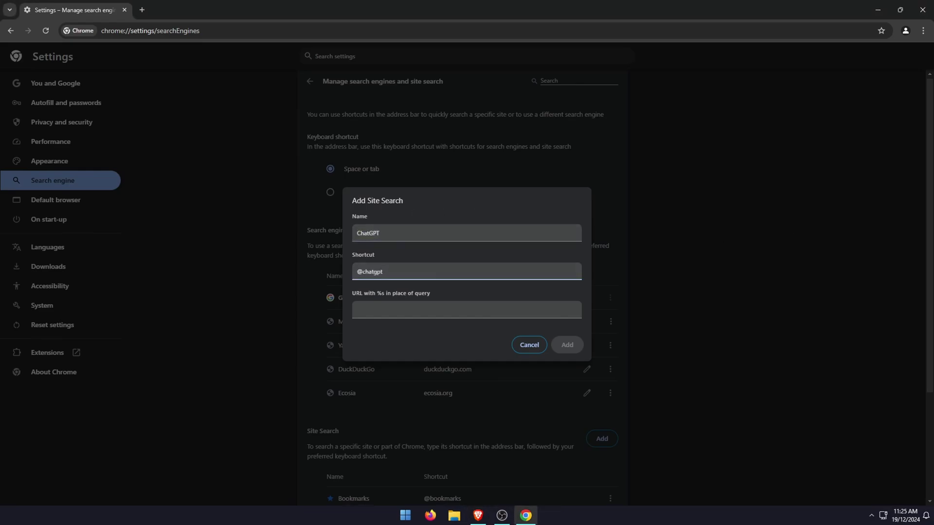
left_click(499, 312)
type("https://chatgpt.com/?q=%s&hints=search")
Close the site search form, then open and dismiss Microsoft Bing's options menu
left_click(538, 352)
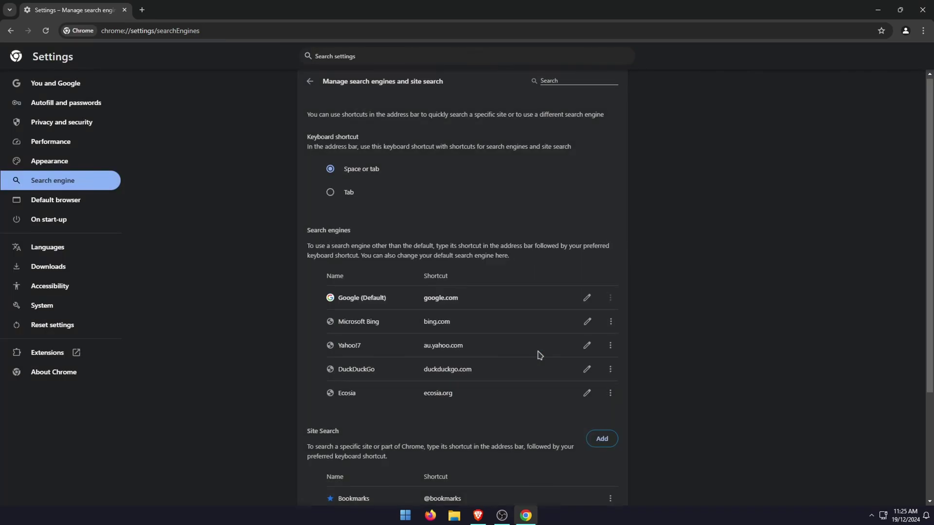
left_click(610, 322)
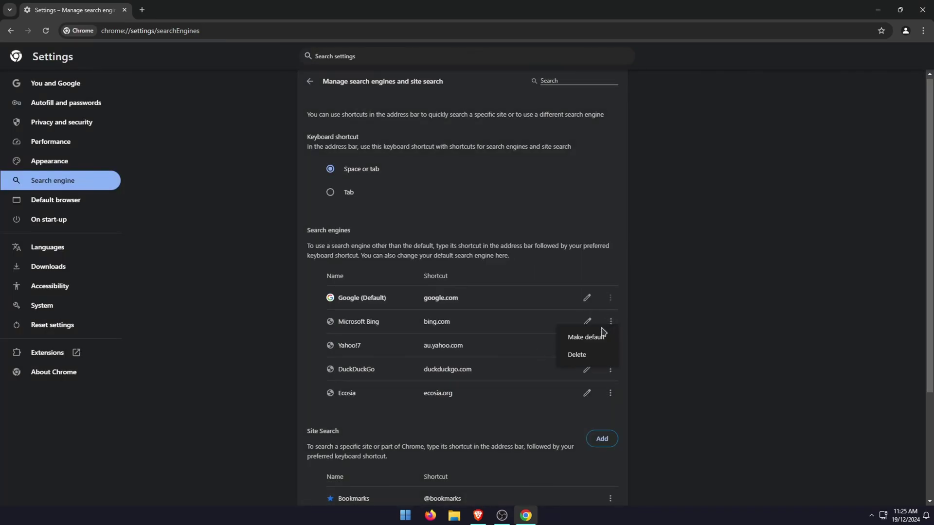
left_click(731, 312)
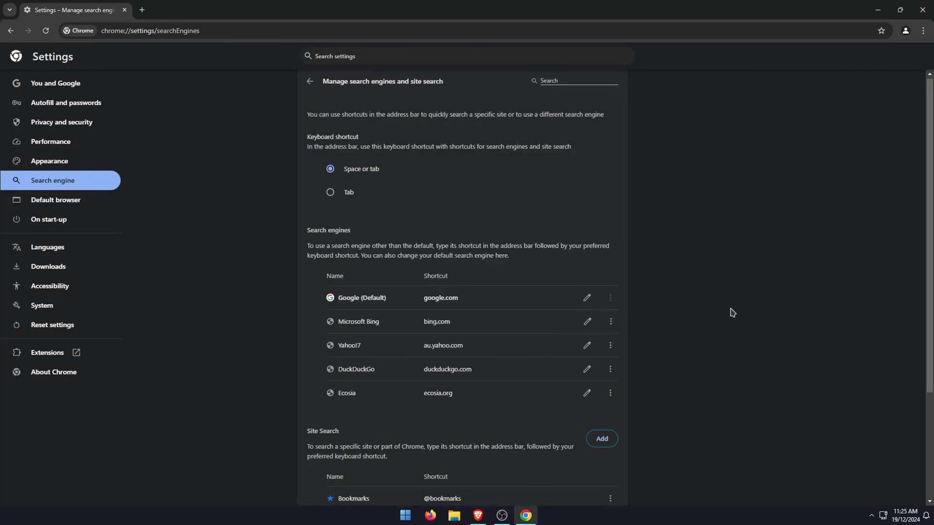
Close Chrome, launch Brave, and load the Chrome Web Store ChatGPT search extension page
left_click(922, 10)
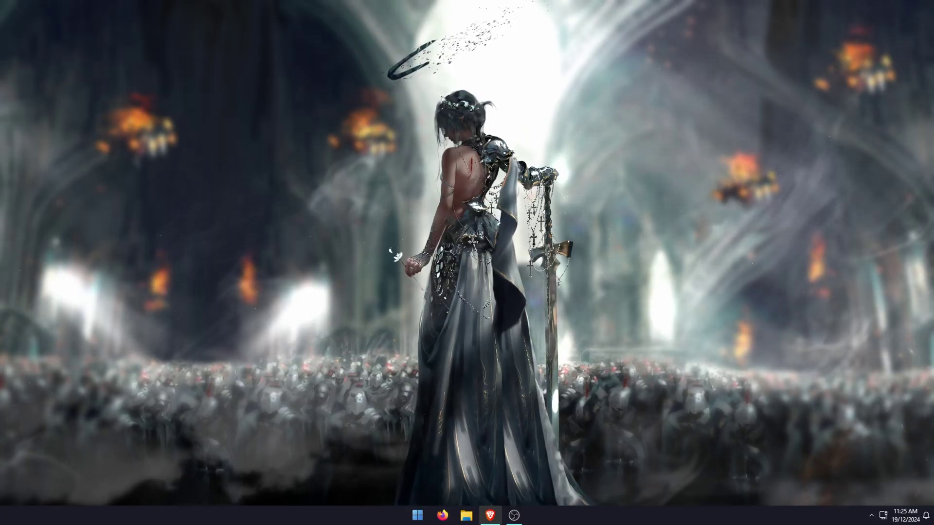
left_click(489, 515)
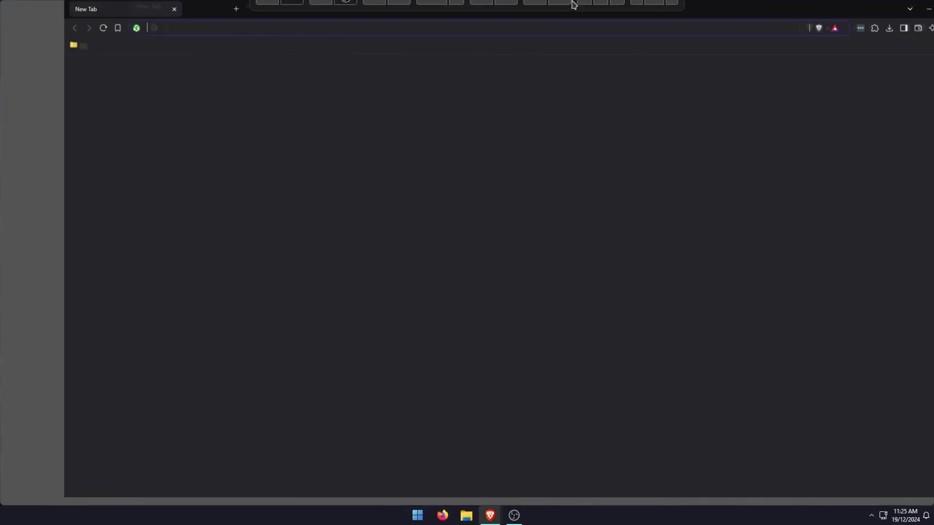
left_click(464, 29)
type("https://chromewebstore.google.com/detail/chatgpt-search/ejcfepkfckglbgocfkanmcdngdijcgld")
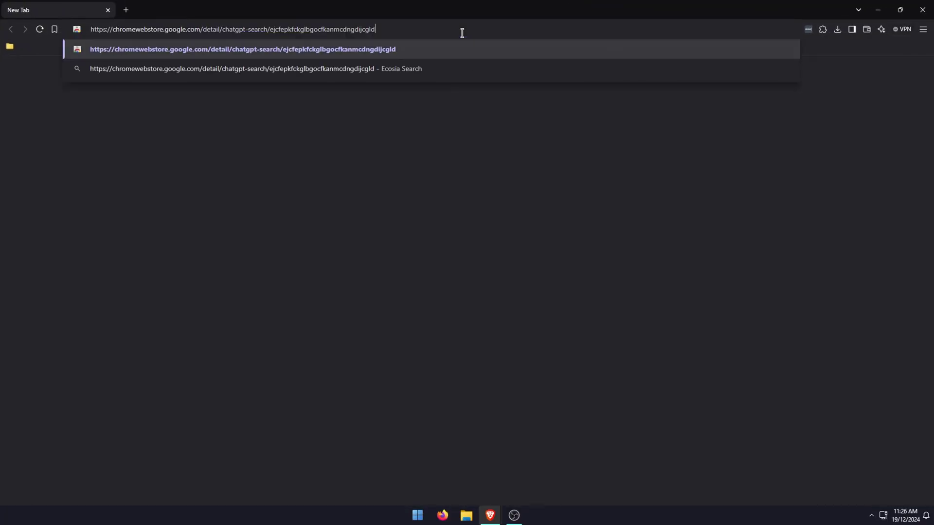
key("Return")
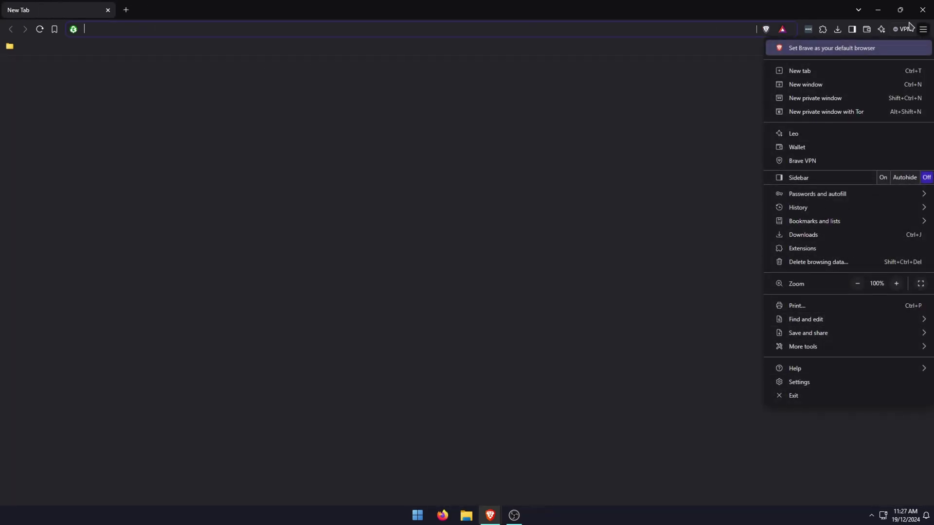
Open Brave's Manage search engines and site search page, then open and cancel an empty Add form
left_click(801, 383)
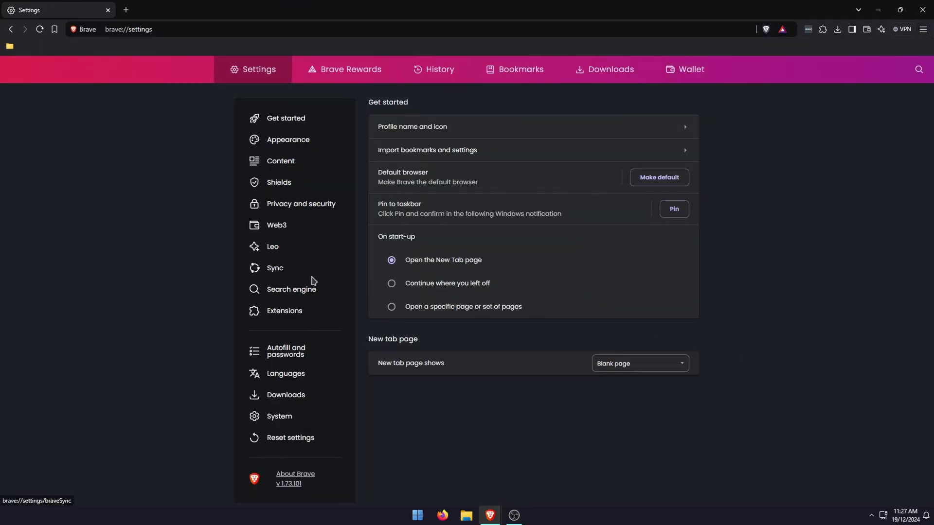
left_click(293, 291)
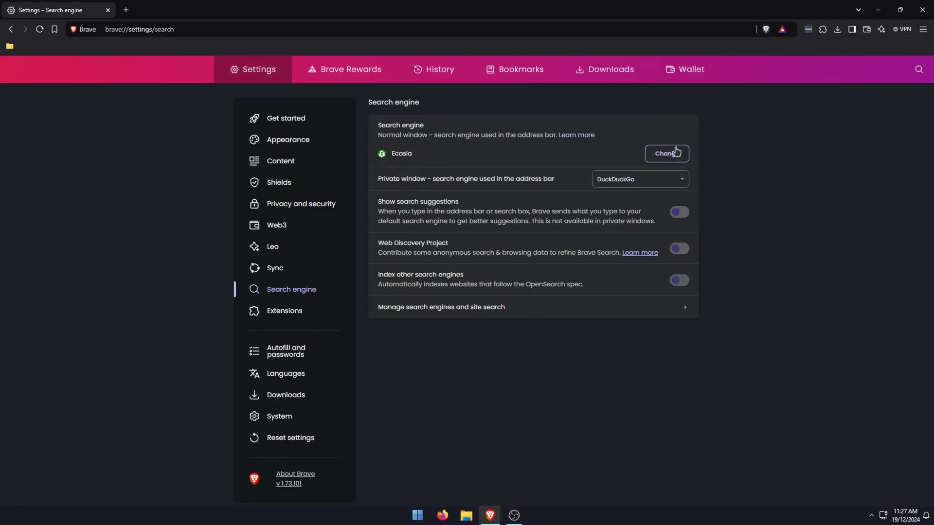
left_click(530, 316)
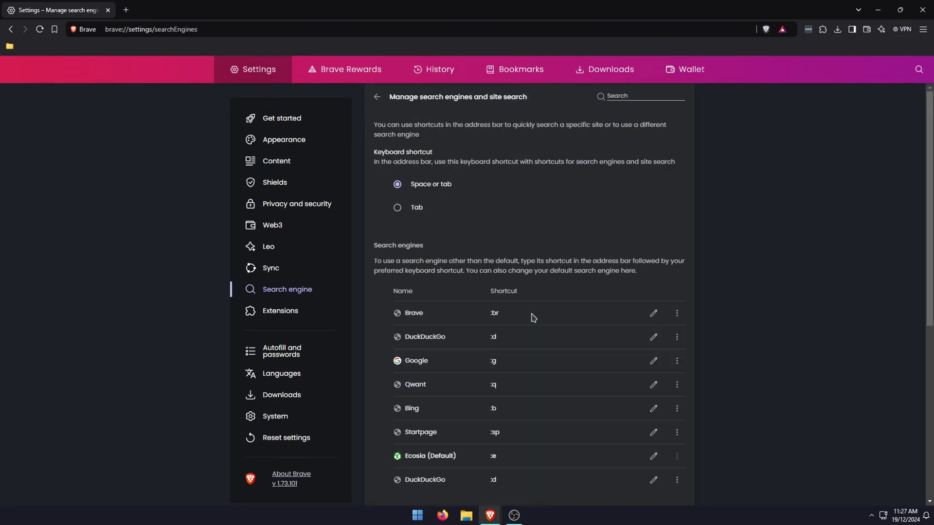
scroll(799, 298, "down", 1)
scroll(744, 319, "down", 1)
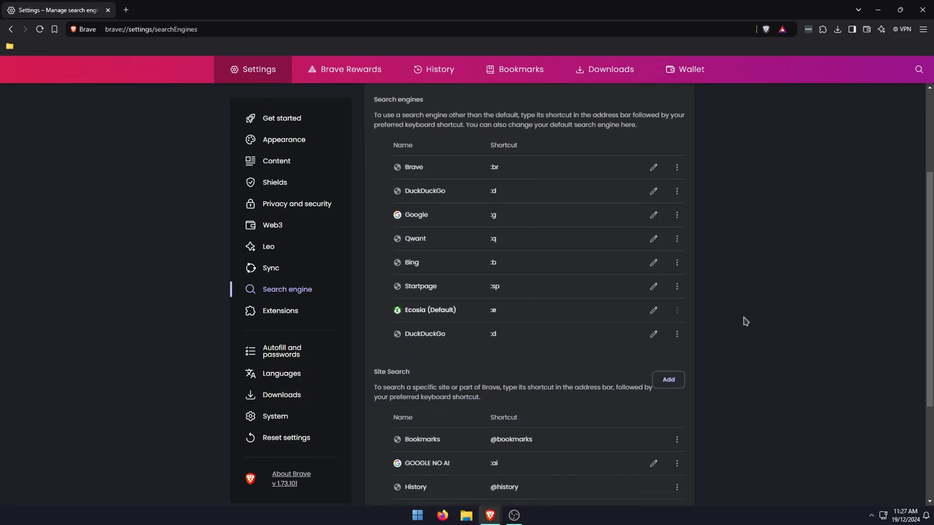
left_click(654, 382)
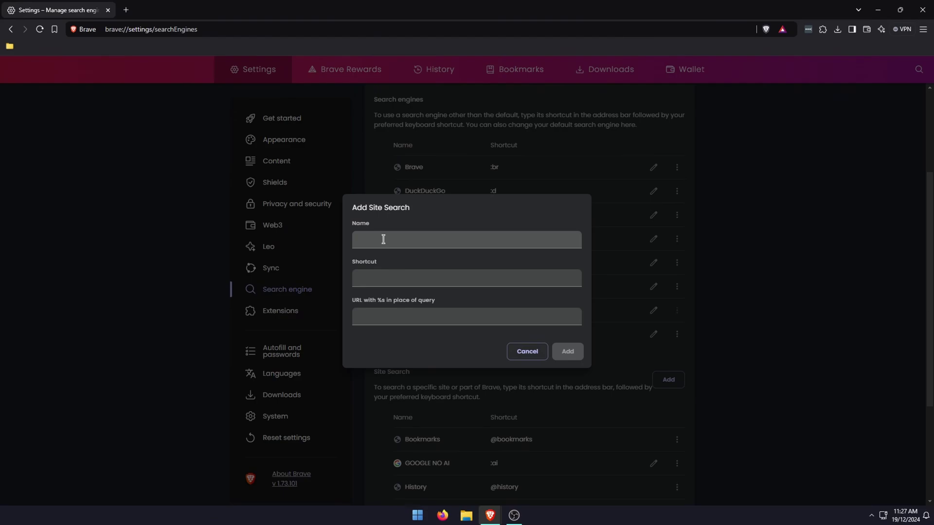
left_click(521, 353)
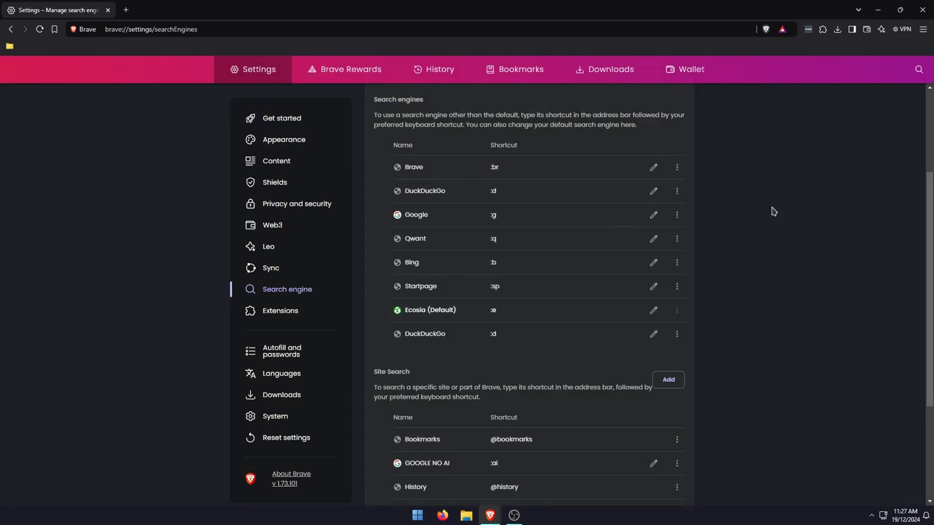
left_click(924, 11)
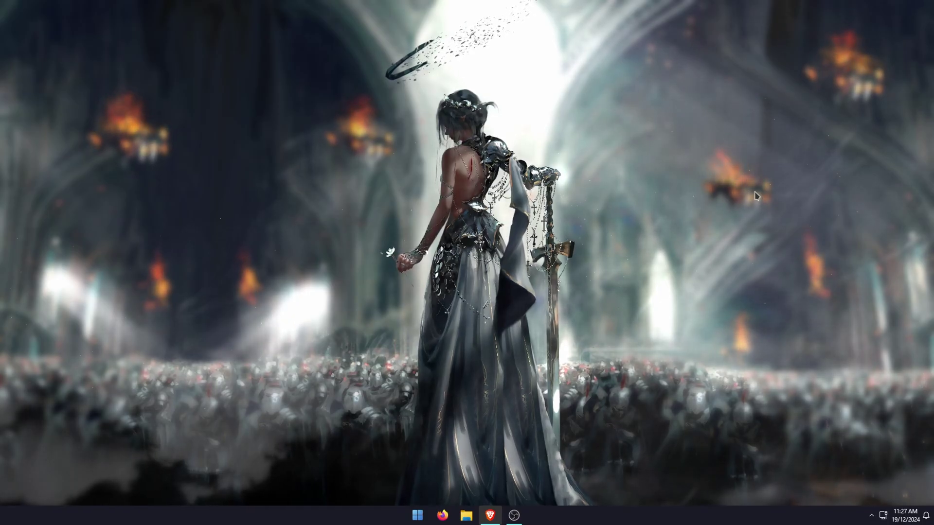